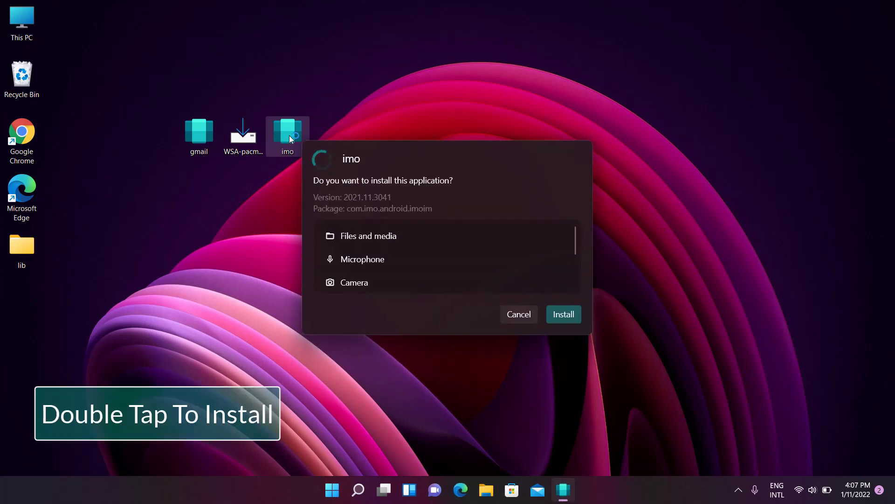
Step: Install imo, launch it, and allow it to make and manage phone calls
{"action": "left_click", "coordinate": [566, 313]}
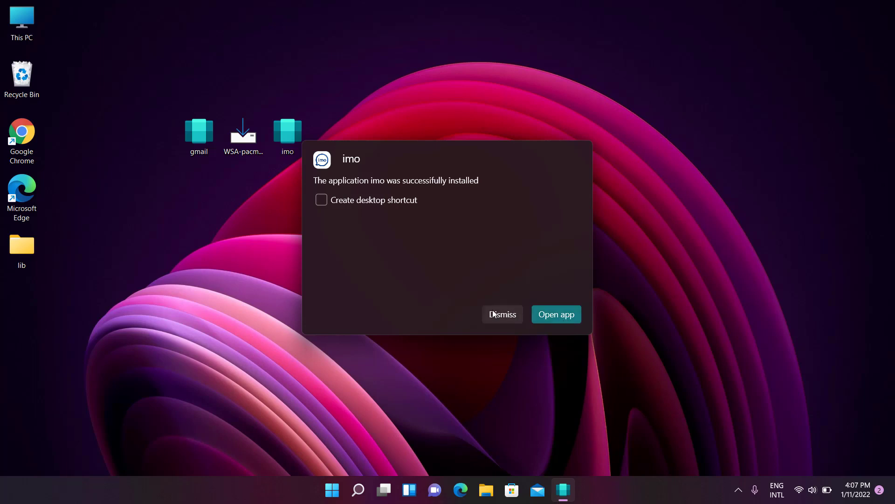
{"action": "left_click", "coordinate": [565, 316]}
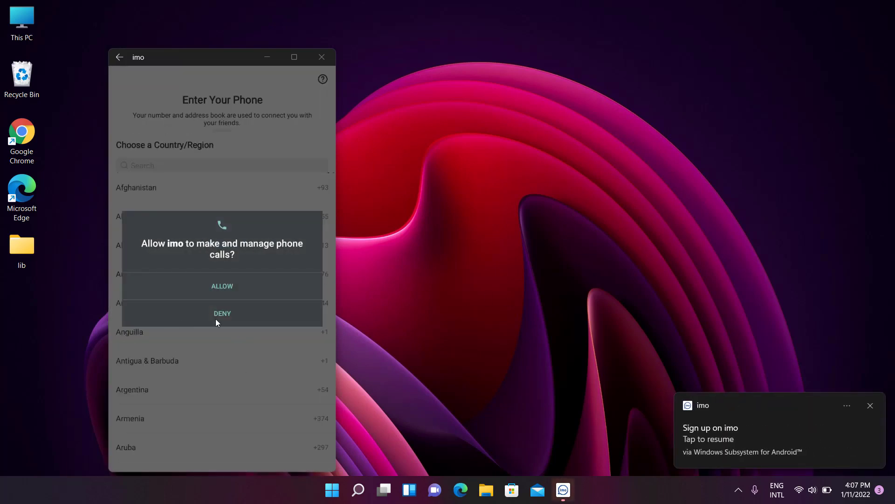
{"action": "left_click", "coordinate": [223, 286]}
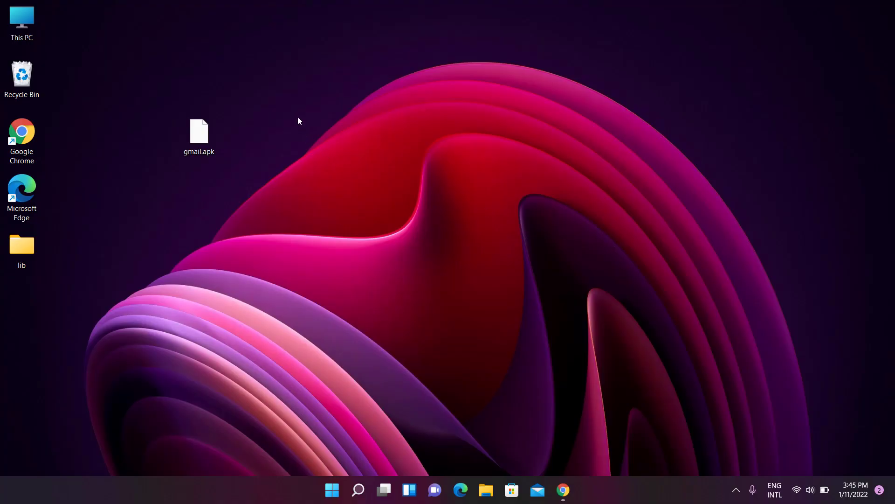
Step: Download WSA-pacman-v1.2.0-installer.exe from the v1.2.0 assets on the wsa_pacman releases page
{"action": "left_click_drag", "start_coordinate": [295, 109], "coordinate": [208, 182]}
{"action": "left_click", "coordinate": [576, 491]}
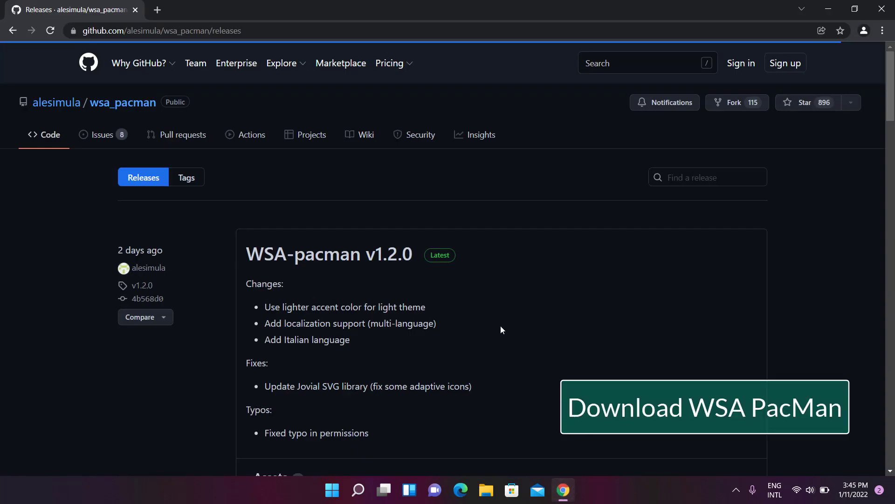
{"action": "scroll", "coordinate": [514, 337], "scroll_direction": "down", "scroll_amount": 5}
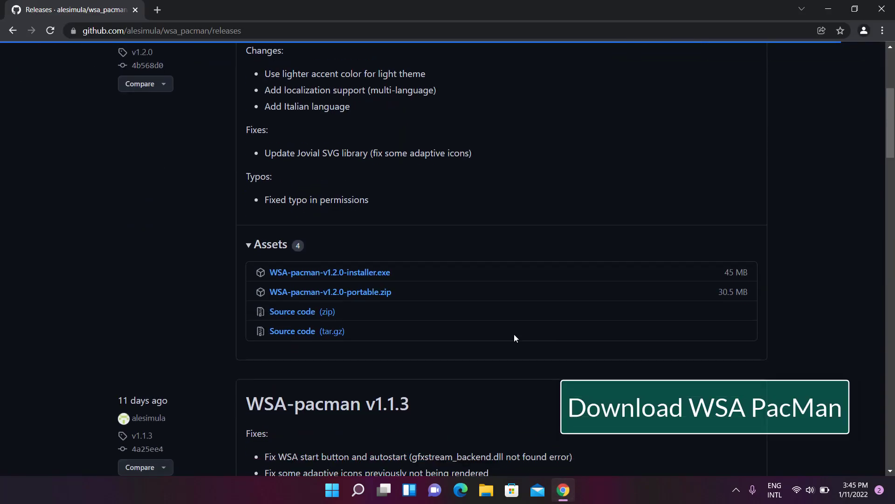
{"action": "left_click", "coordinate": [367, 275]}
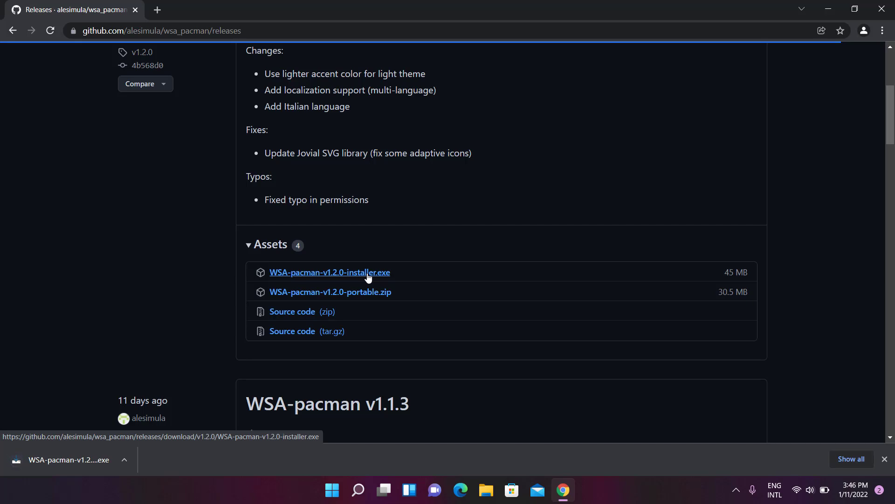
Step: Minimize Chrome and search Windows for 'android' to find Windows Subsystem for Android Settings
{"action": "left_click", "coordinate": [829, 9]}
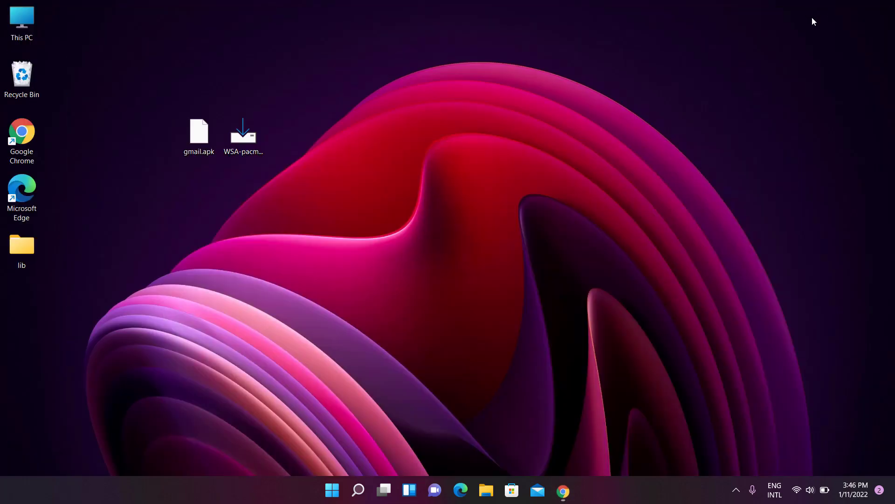
{"action": "left_click", "coordinate": [247, 142]}
{"action": "left_click", "coordinate": [341, 157]}
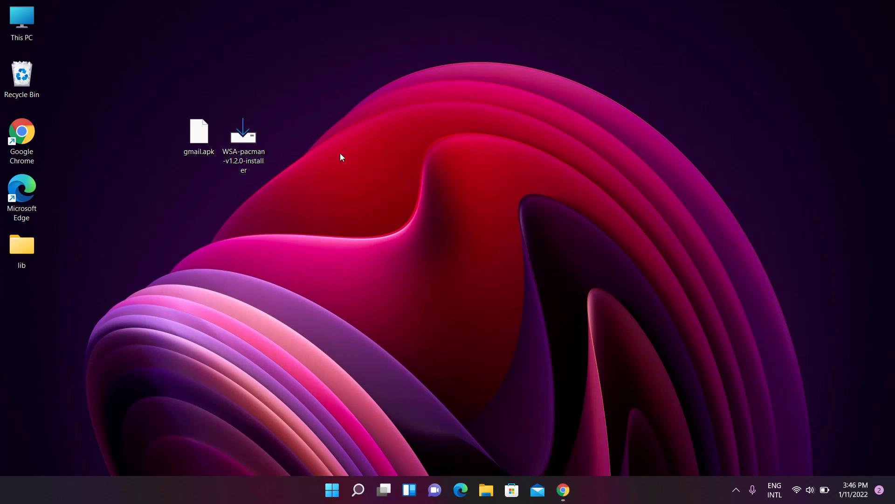
{"action": "left_click", "coordinate": [358, 489]}
{"action": "type", "text": "and"}
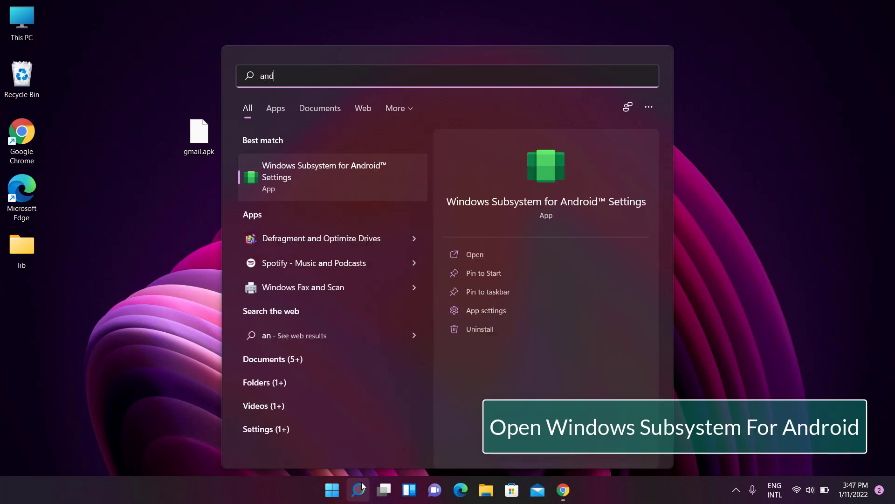
{"action": "type", "text": "roid"}
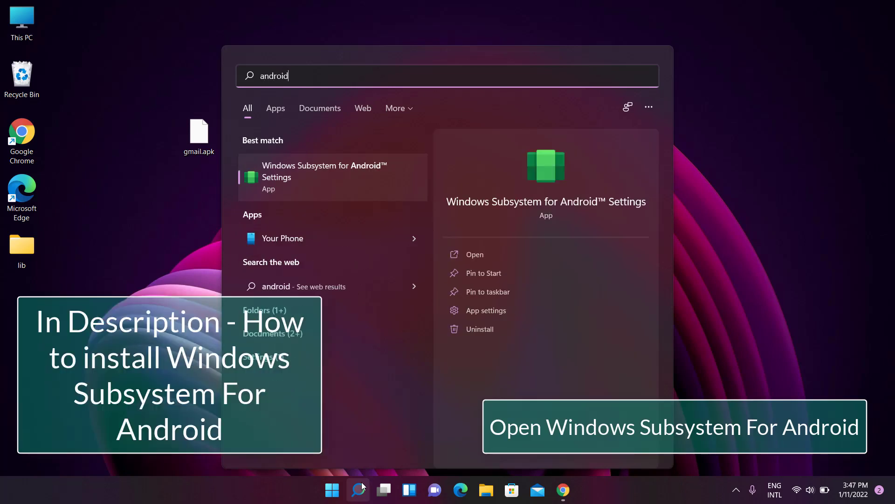
Step: Launch Windows Subsystem for Android Settings, turn Developer mode on, and open Android developer options
{"action": "left_click", "coordinate": [481, 258]}
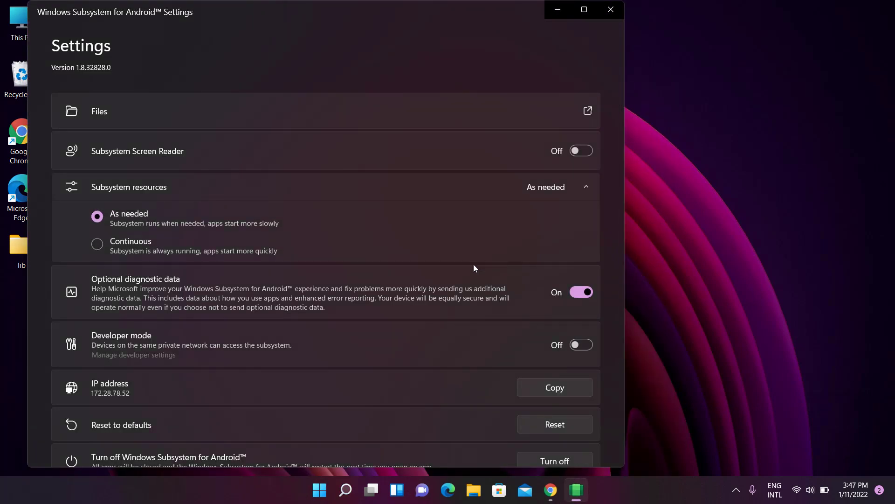
{"action": "left_click", "coordinate": [582, 345]}
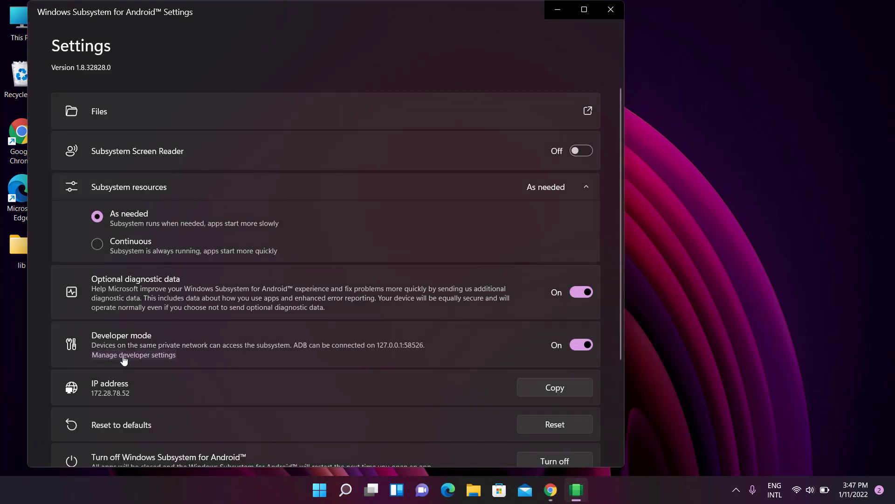
{"action": "left_click", "coordinate": [133, 355]}
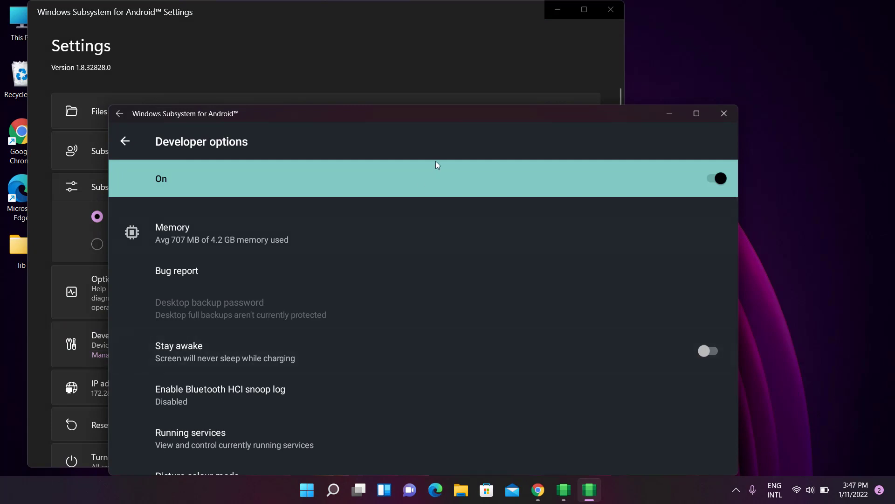
Step: Turn on Stay awake in Developer options, review the remaining options, and close the window
{"action": "left_click_drag", "start_coordinate": [441, 116], "coordinate": [421, 80]}
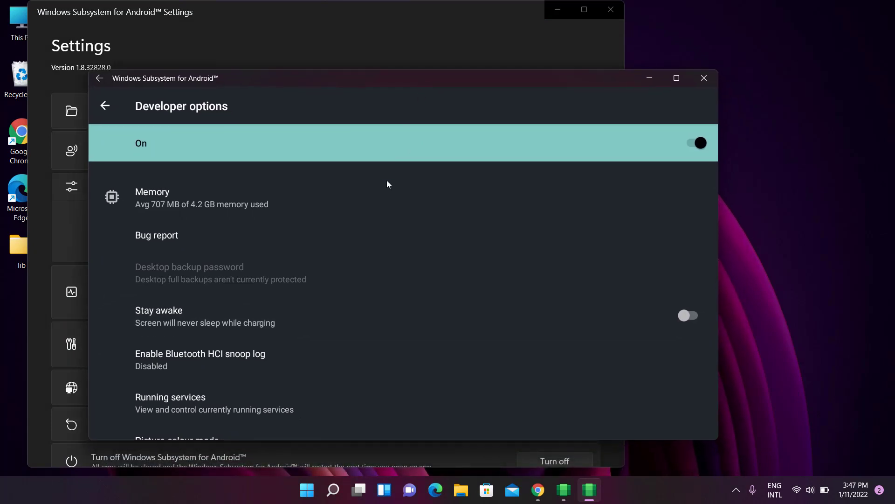
{"action": "left_click", "coordinate": [684, 313]}
{"action": "scroll", "coordinate": [427, 379], "scroll_direction": "down", "scroll_amount": 6}
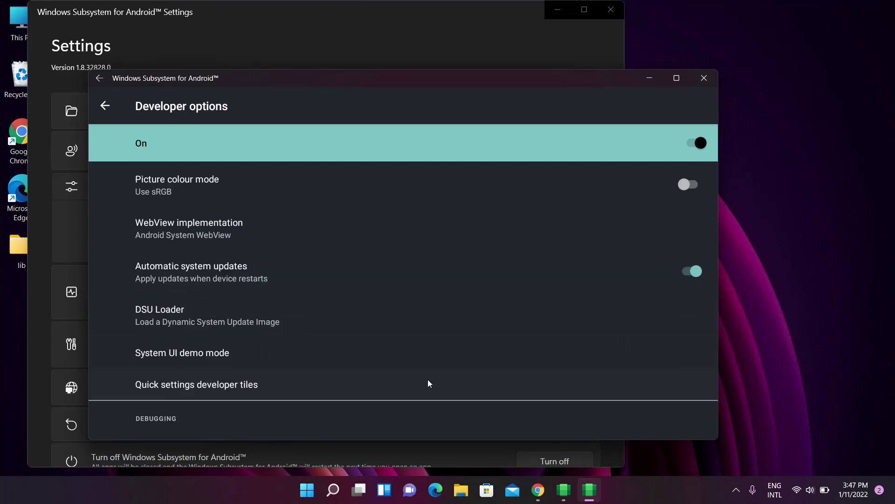
{"action": "scroll", "coordinate": [430, 373], "scroll_direction": "down", "scroll_amount": 1}
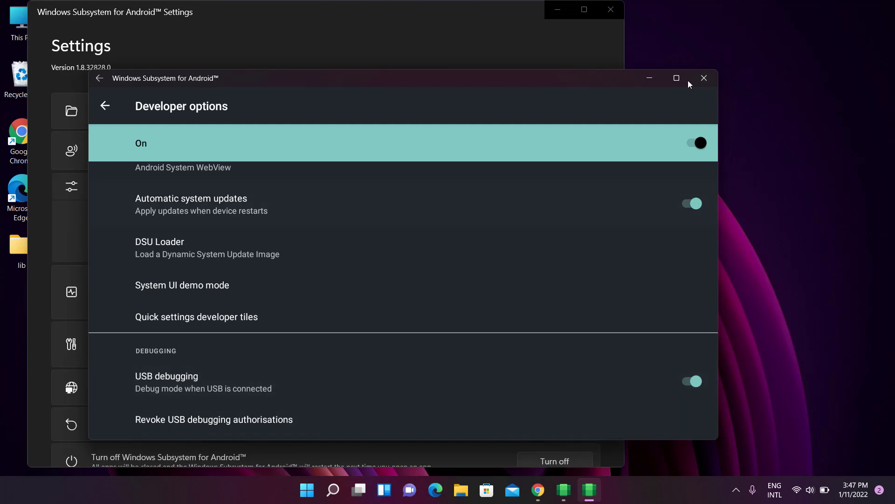
{"action": "left_click", "coordinate": [704, 78]}
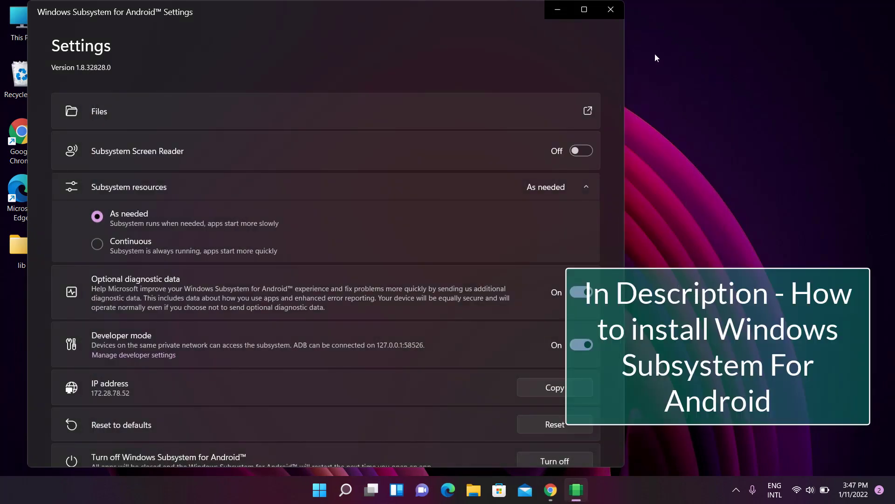
Step: Close WSA Settings and run the WSA-pacman installer past the Windows protection warning
{"action": "left_click", "coordinate": [608, 10]}
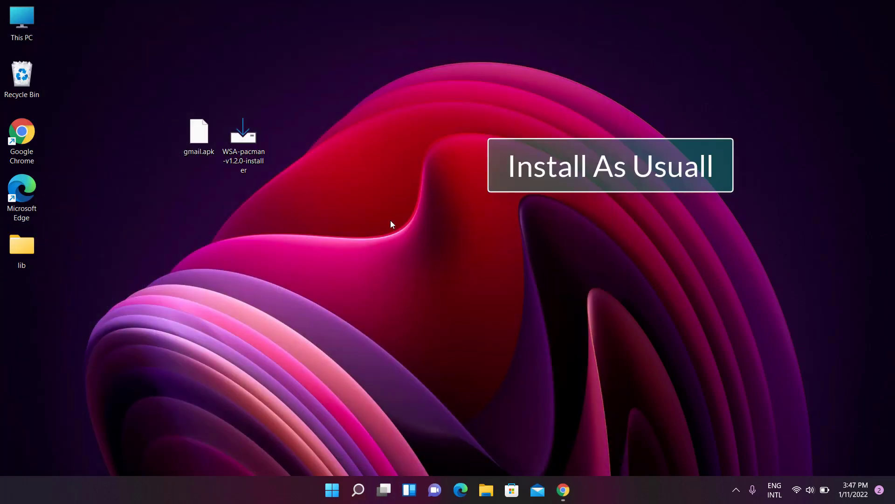
{"action": "right_click", "coordinate": [245, 142]}
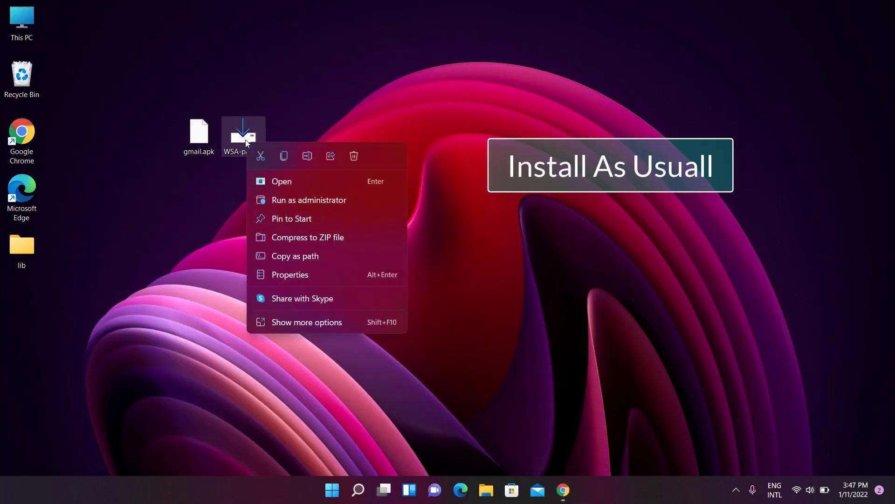
{"action": "left_click", "coordinate": [296, 187]}
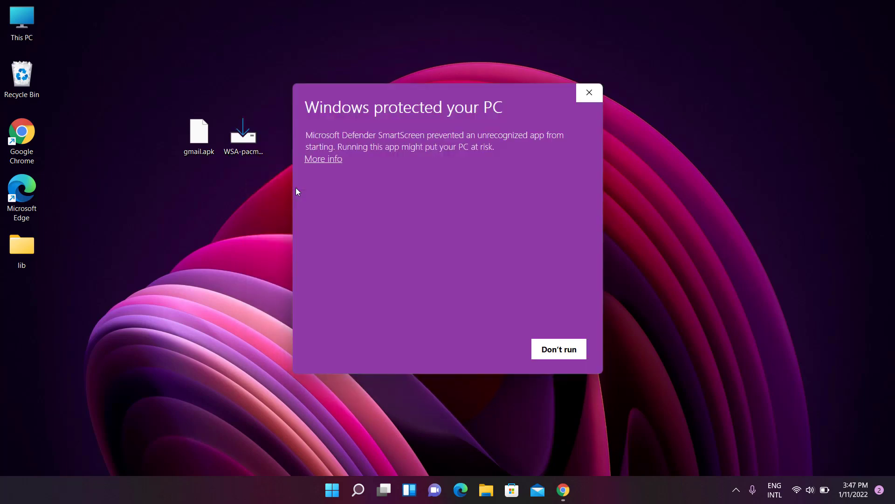
{"action": "left_click", "coordinate": [325, 160]}
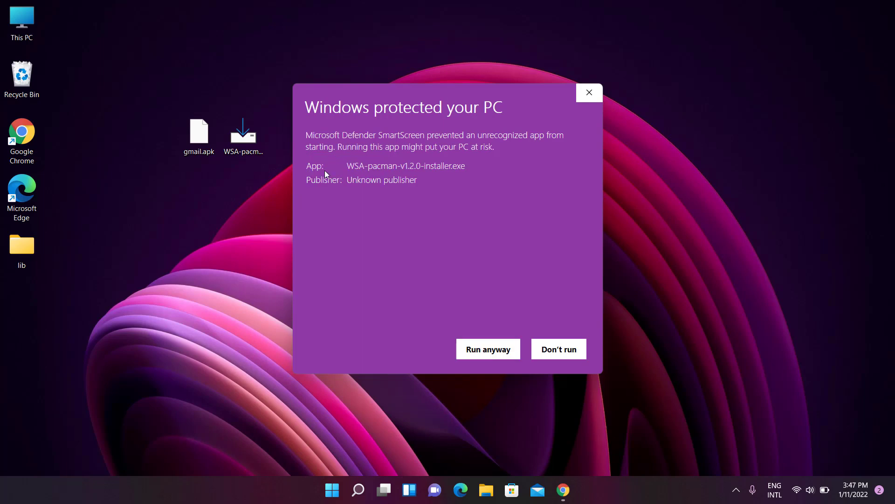
{"action": "left_click", "coordinate": [489, 345]}
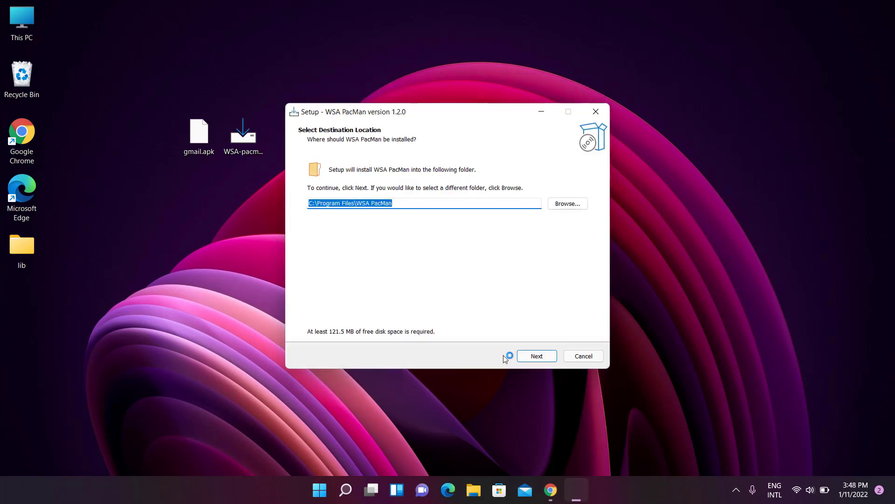
Step: Install WSA PacMan into C:\Program Files\WSA PacMan with default Start Menu folder and .apk association
{"action": "left_click", "coordinate": [537, 356]}
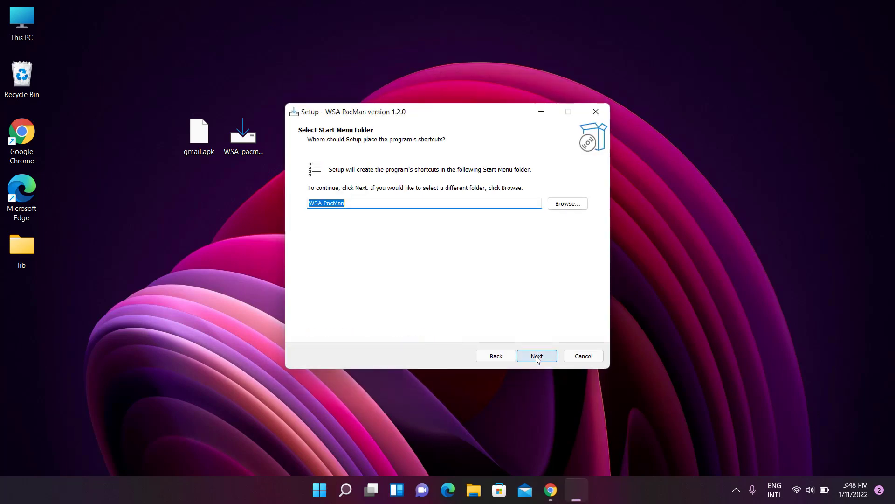
{"action": "left_click", "coordinate": [543, 359]}
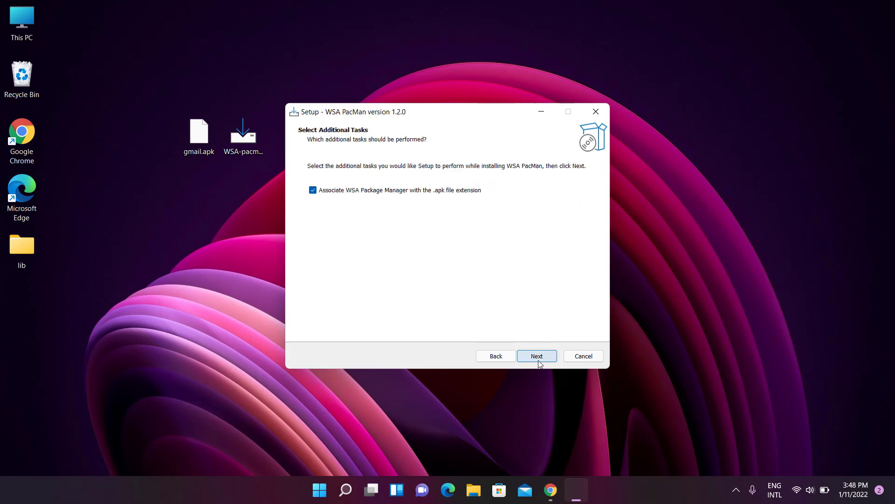
{"action": "left_click", "coordinate": [538, 360]}
{"action": "left_click", "coordinate": [538, 361]}
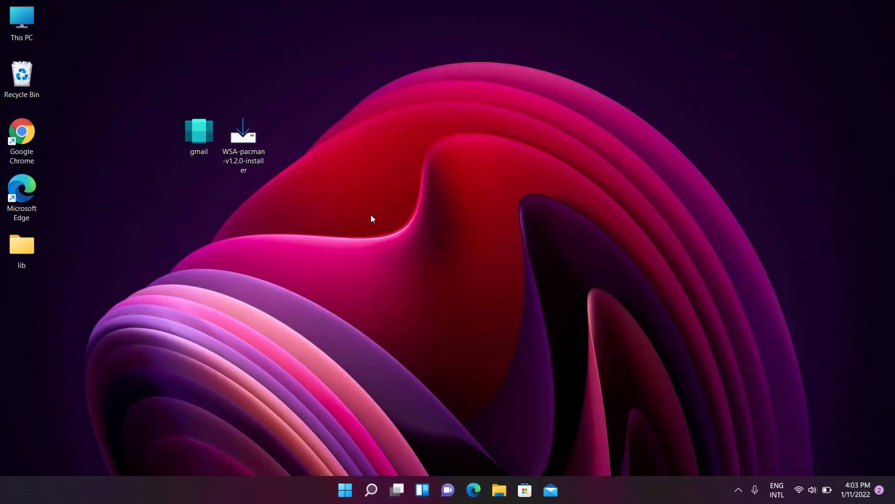
{"action": "left_click", "coordinate": [196, 136]}
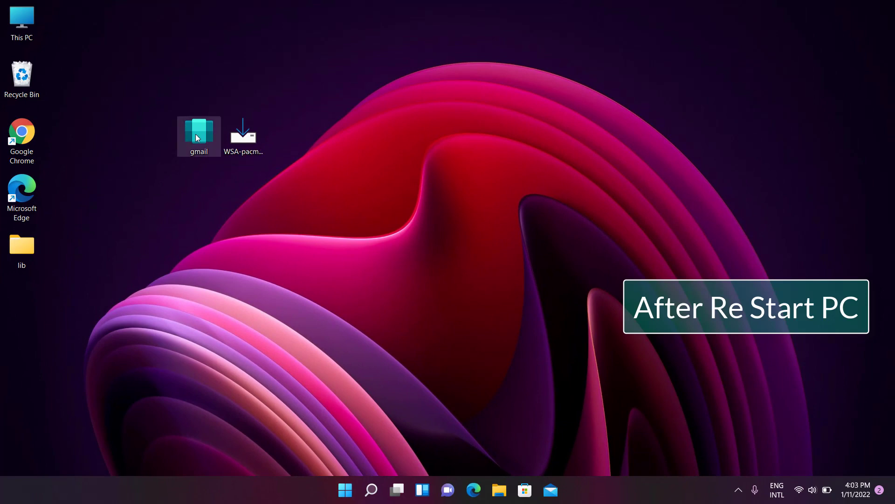
{"action": "right_click", "coordinate": [195, 134]}
{"action": "left_click", "coordinate": [254, 176]}
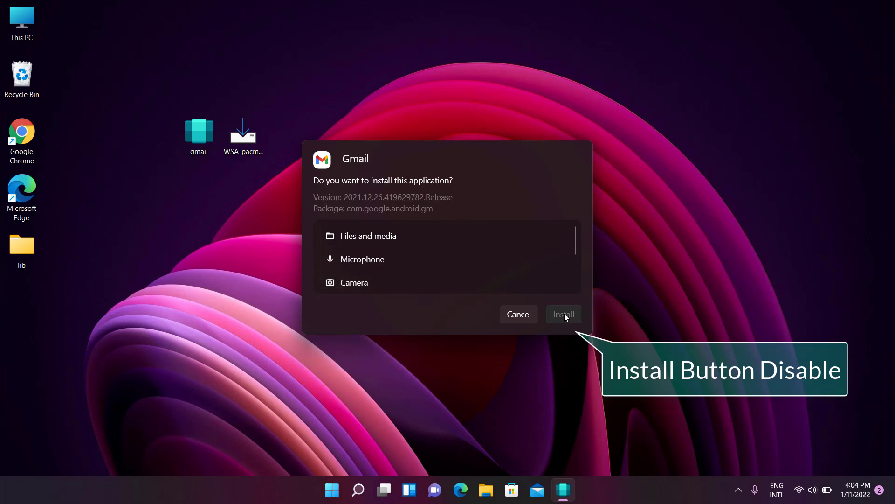
{"action": "left_click", "coordinate": [522, 315]}
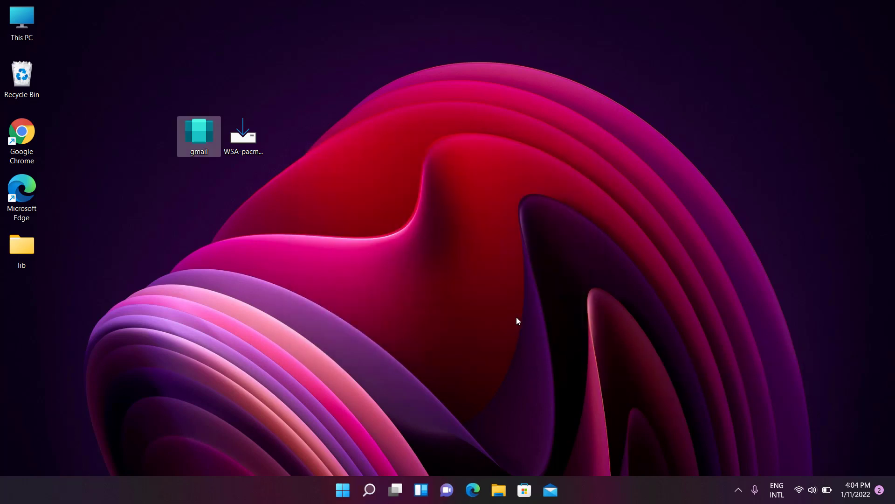
Step: Open Windows Subsystem for Android Settings from Search and try refreshing the IP address
{"action": "left_click", "coordinate": [373, 489]}
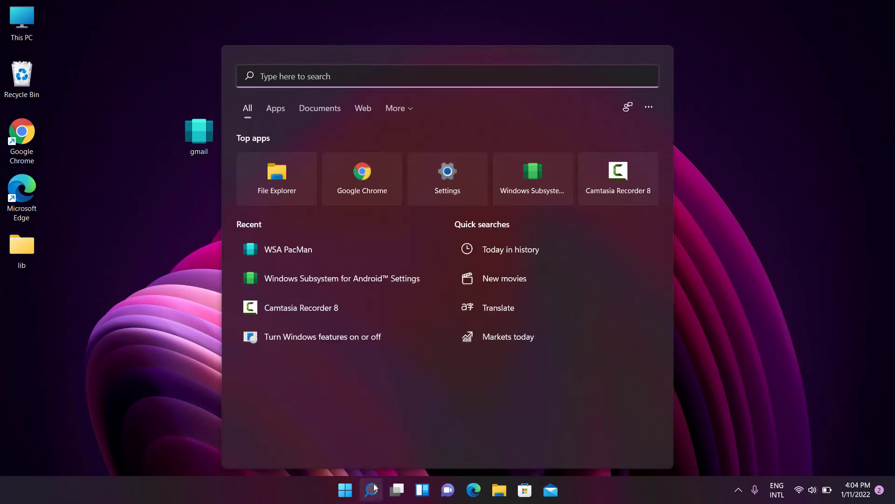
{"action": "left_click", "coordinate": [371, 279]}
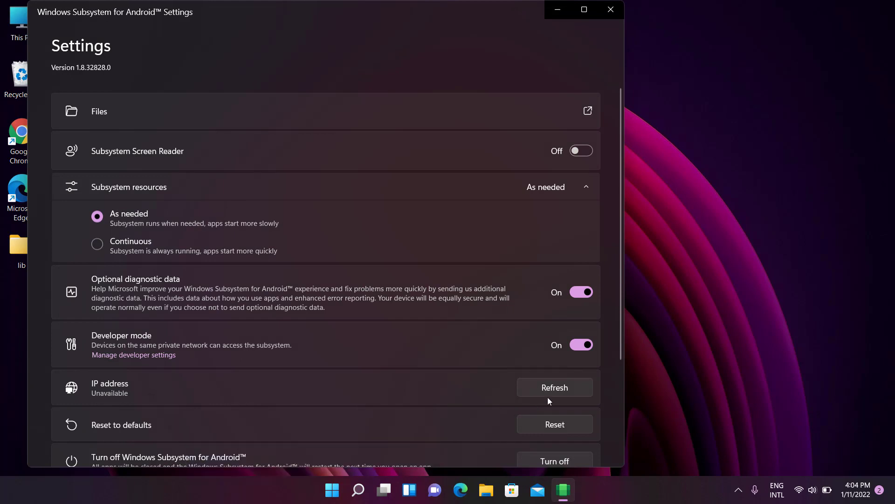
{"action": "left_click", "coordinate": [563, 390]}
{"action": "left_click", "coordinate": [539, 393]}
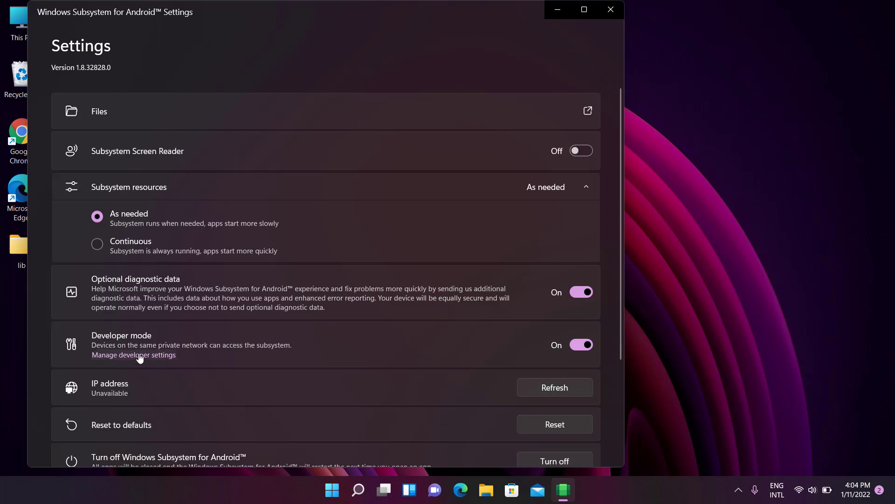
Step: Start the subsystem via developer settings, fetch IP 172.17.151.56, and close the settings
{"action": "left_click", "coordinate": [140, 355]}
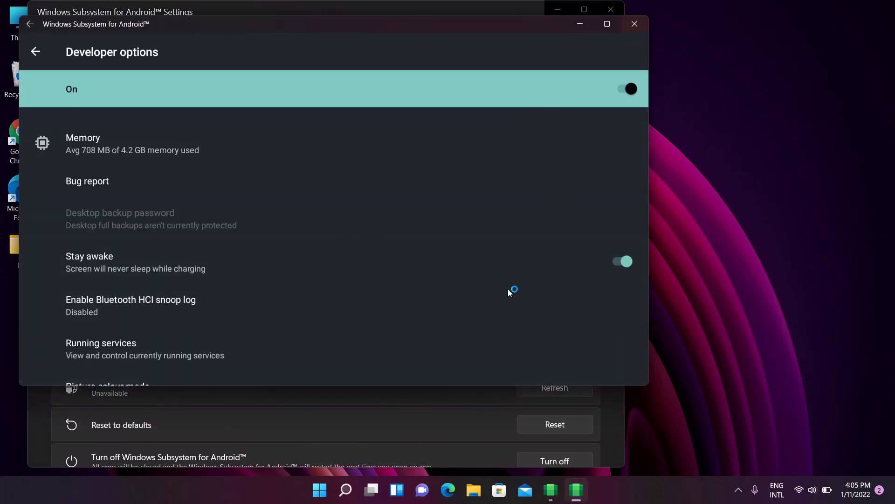
{"action": "left_click", "coordinate": [564, 389]}
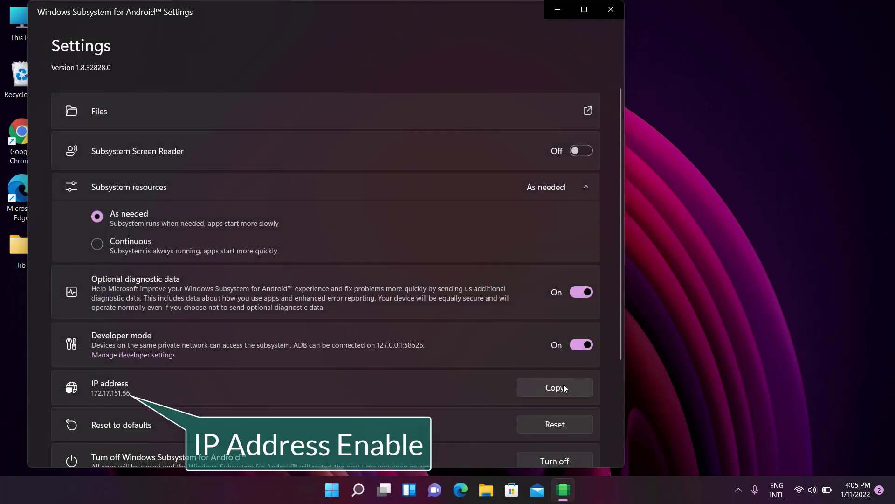
{"action": "left_click", "coordinate": [609, 9]}
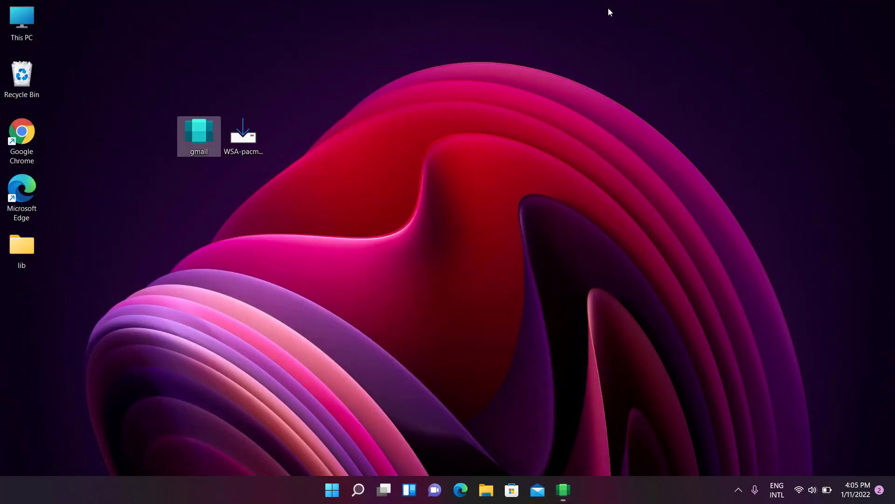
Step: Open gmail.apk with WSA PacMan, install Gmail, and dismiss the success message
{"action": "right_click", "coordinate": [196, 133]}
{"action": "left_click", "coordinate": [248, 177]}
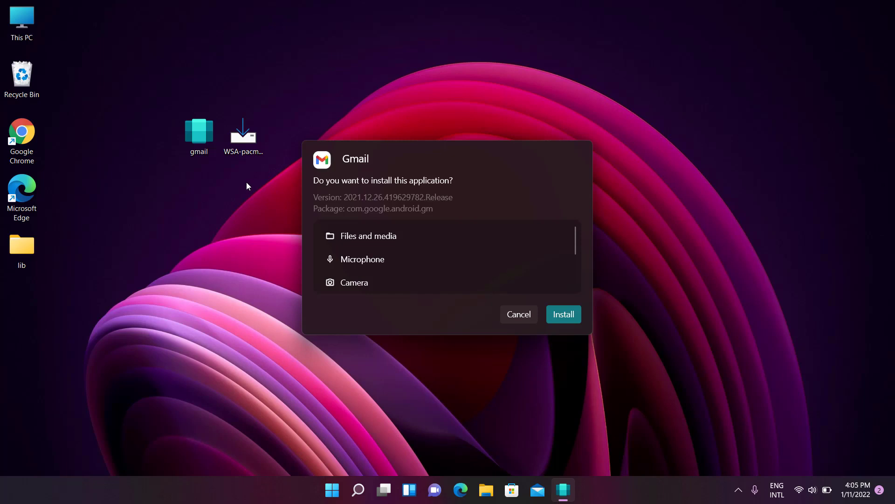
{"action": "left_click", "coordinate": [572, 315]}
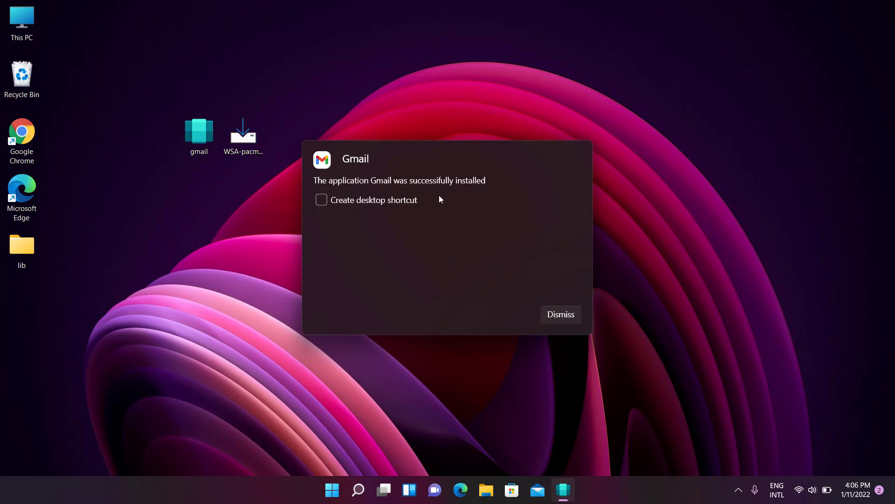
{"action": "left_click", "coordinate": [565, 316]}
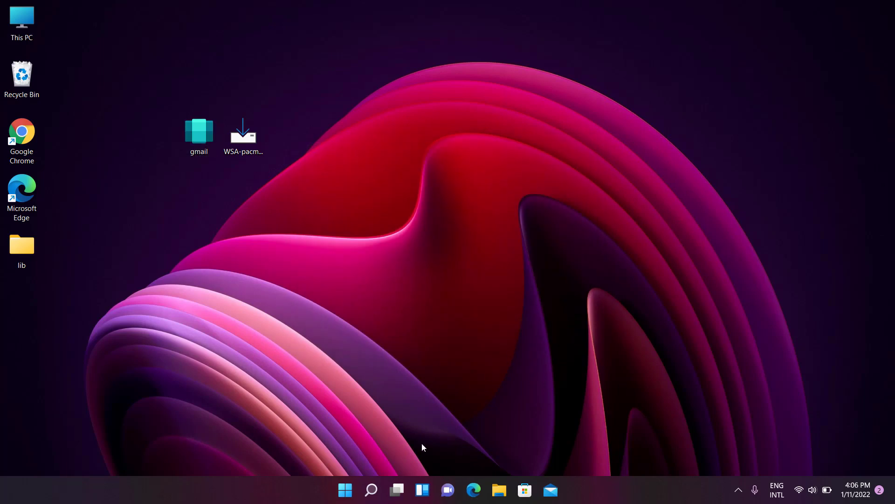
{"action": "left_click", "coordinate": [373, 491]}
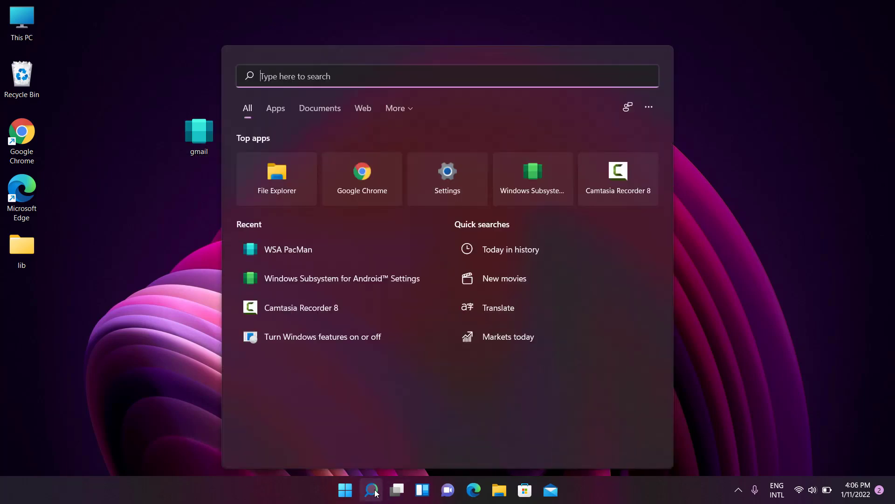
{"action": "type", "text": "gmail"}
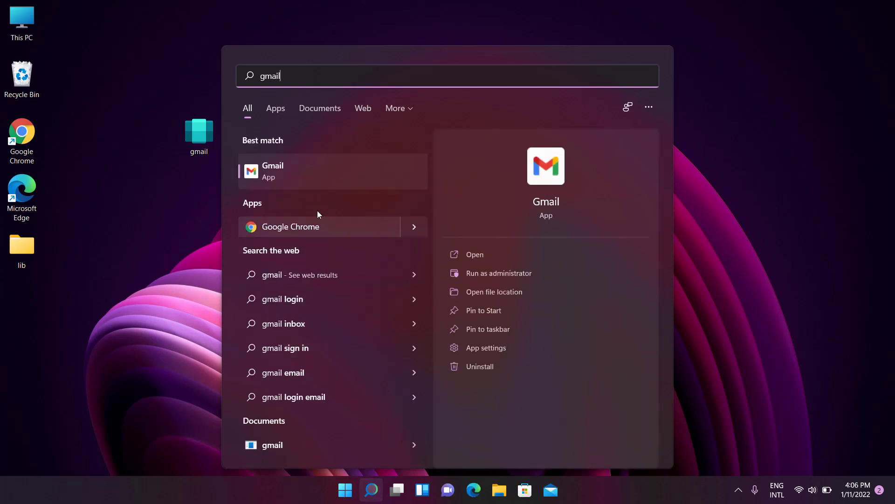
{"action": "left_click", "coordinate": [482, 257]}
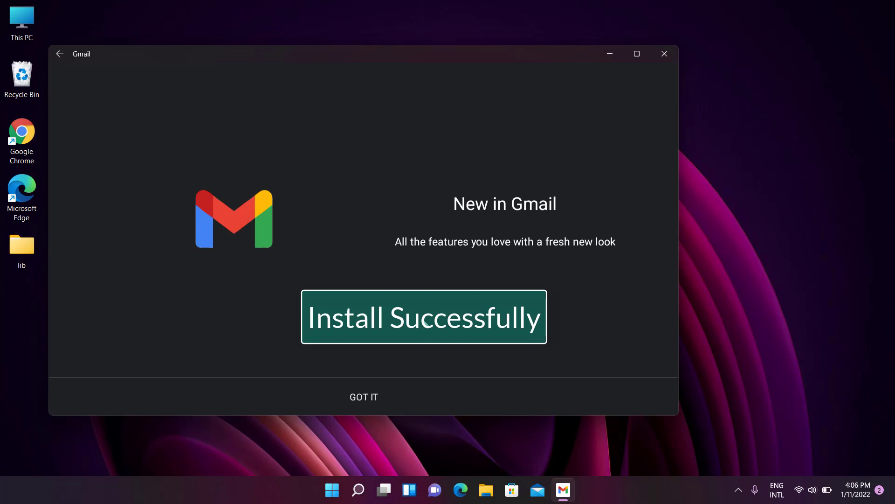
{"action": "left_click", "coordinate": [356, 396]}
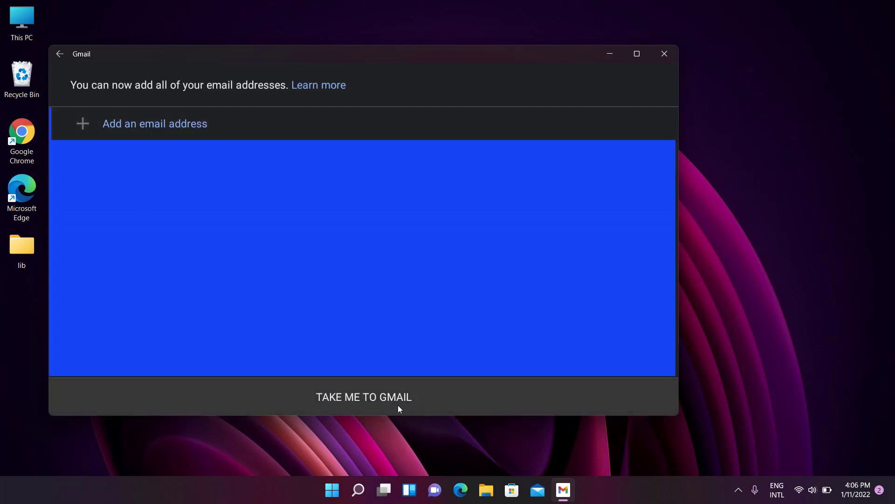
{"action": "left_click", "coordinate": [665, 54]}
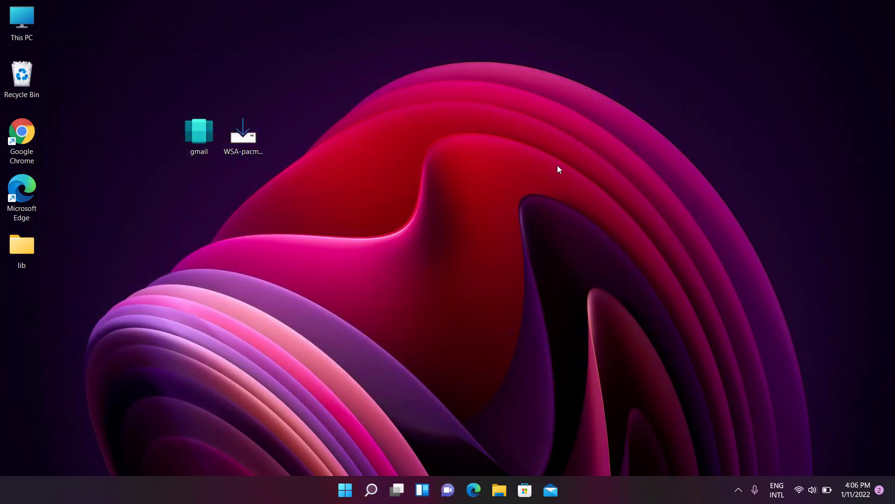